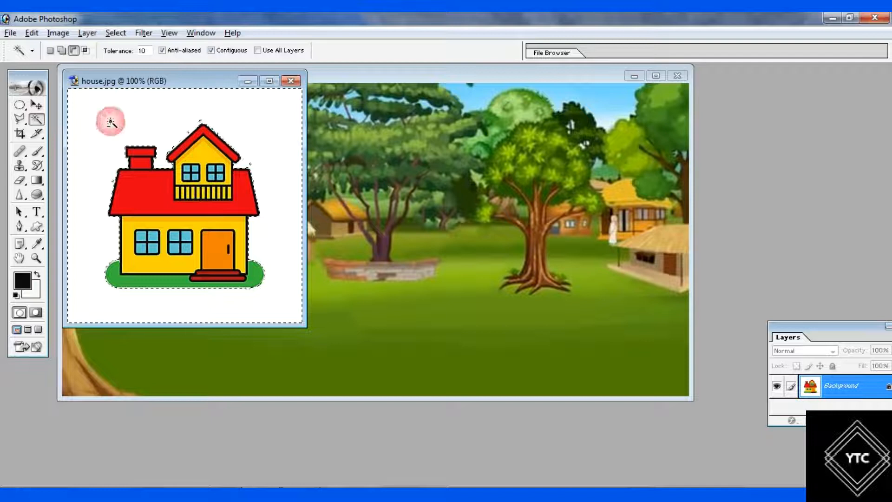
Invert the selection to isolate the house and move it into bg scr.jpg, at the right edge of the scene
left_click(115, 33)
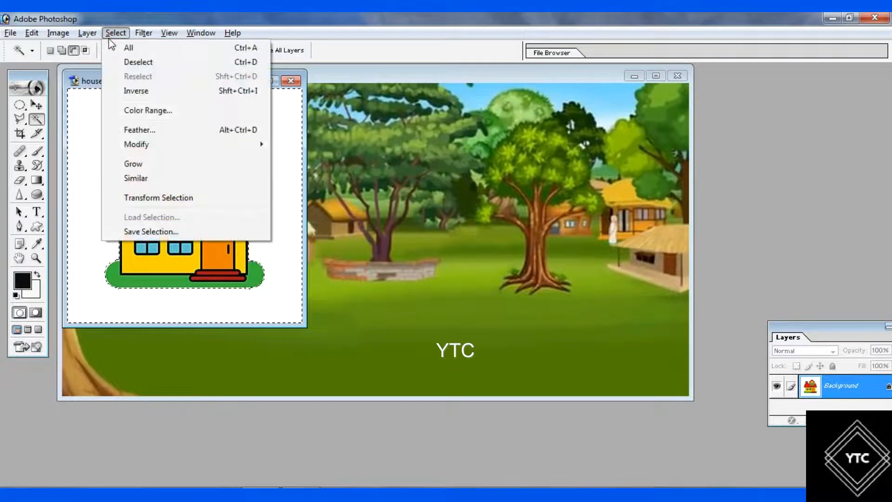
left_click(158, 92)
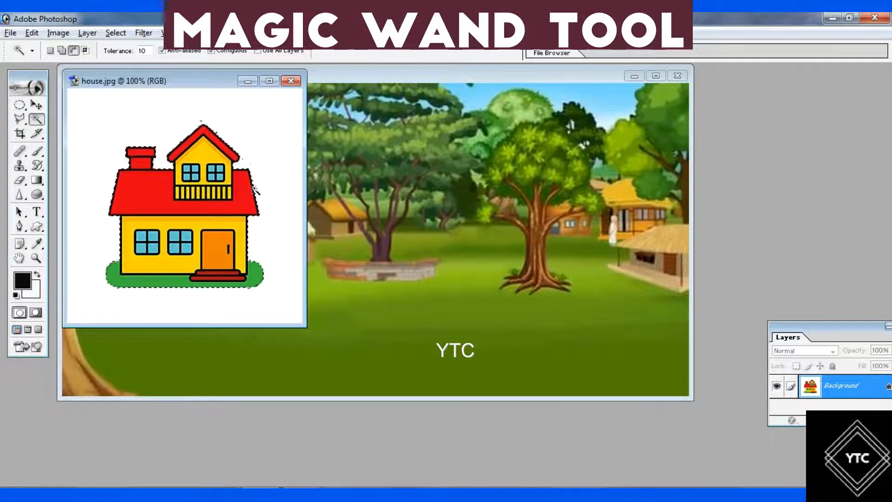
left_click(37, 105)
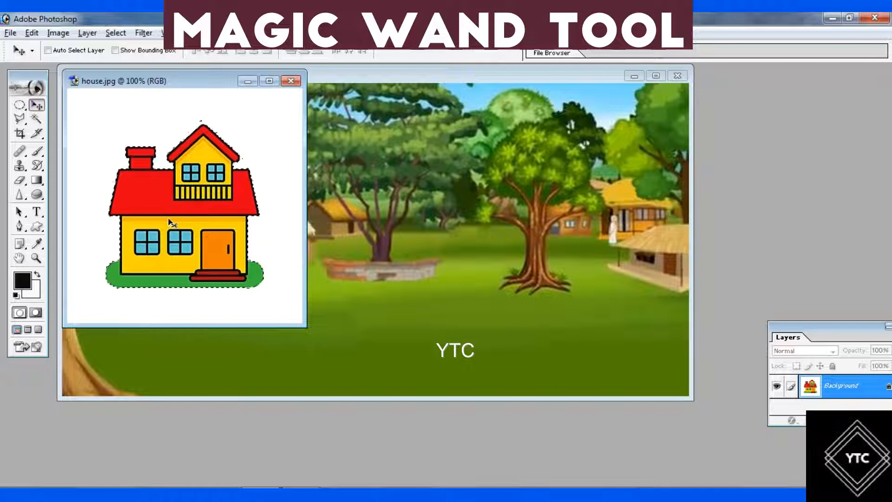
left_click_drag(170, 222, 630, 265)
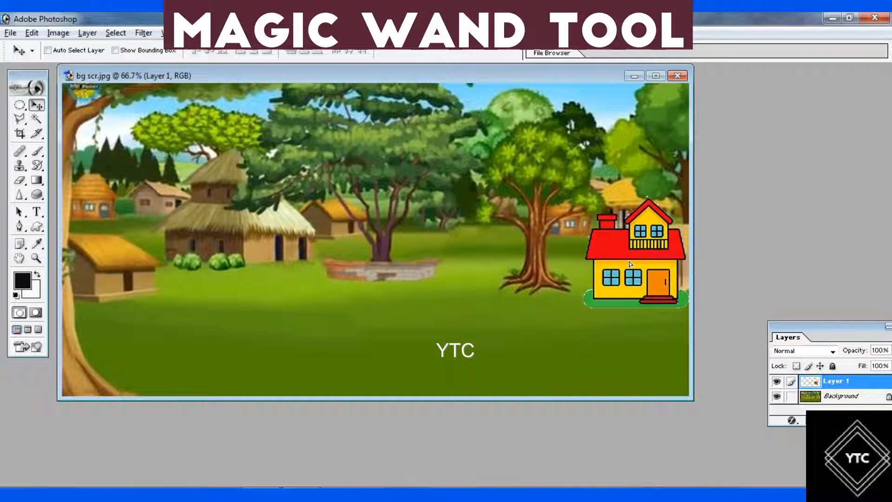
Enlarge the house to 106.6% in width and height with Free Transform
key("ctrl+t")
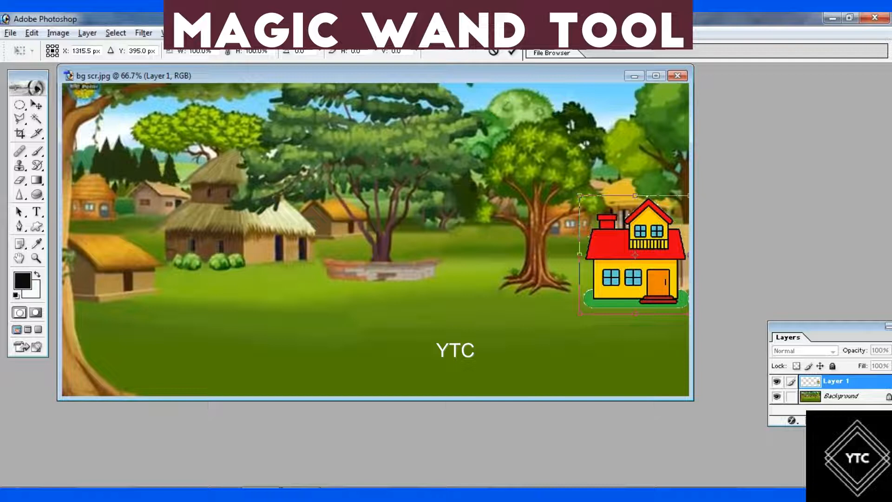
left_click_drag(576, 190, 573, 186)
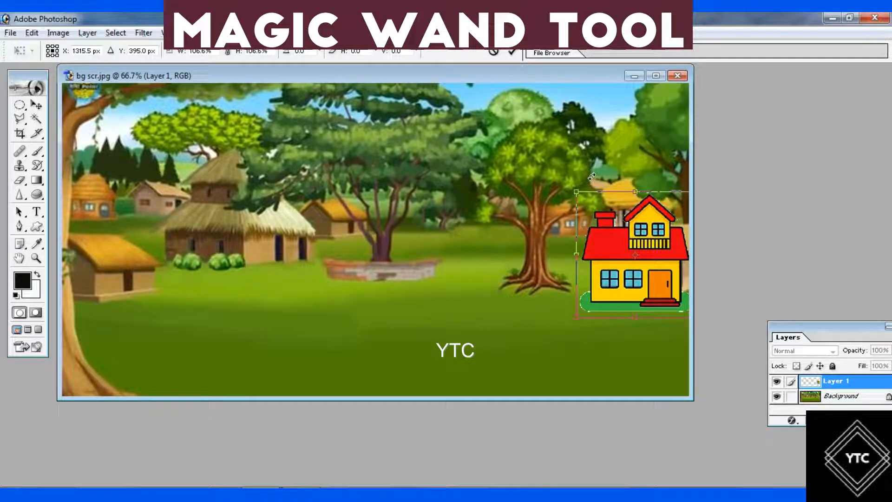
key("Return")
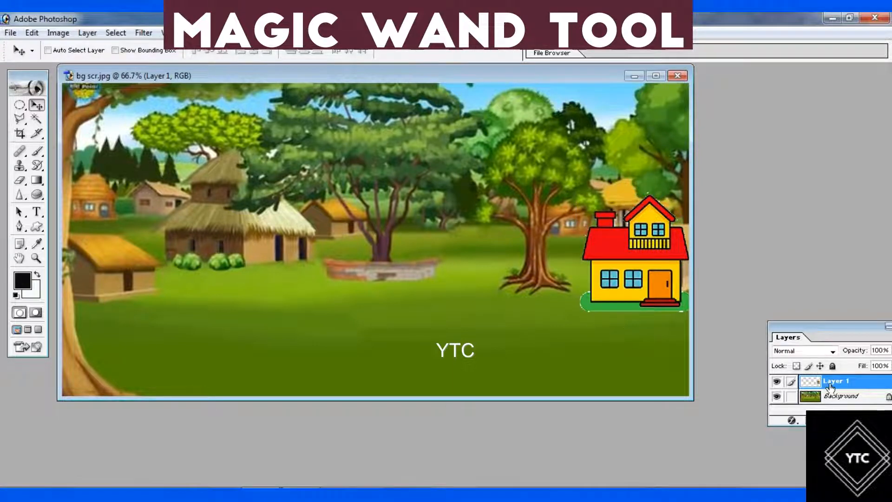
Duplicate the house layer and place the copy left of the original house, just beside the brown tree trunk
key("ctrl+j")
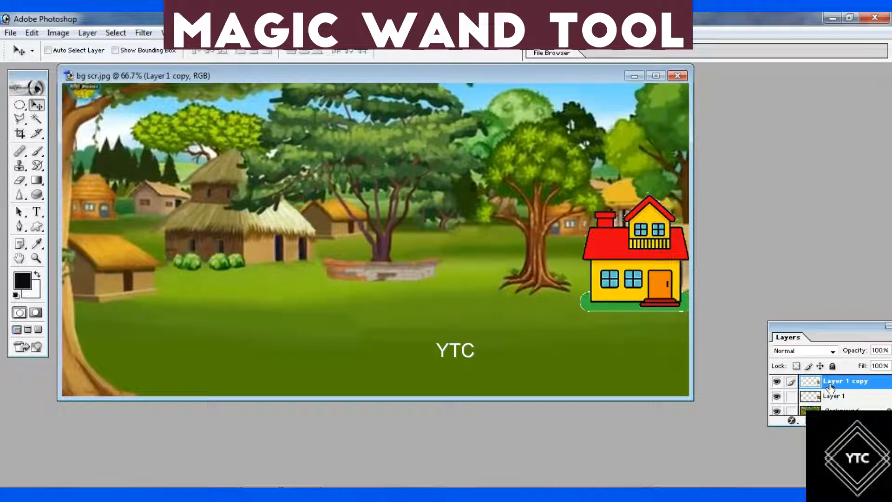
left_click_drag(652, 261, 144, 275)
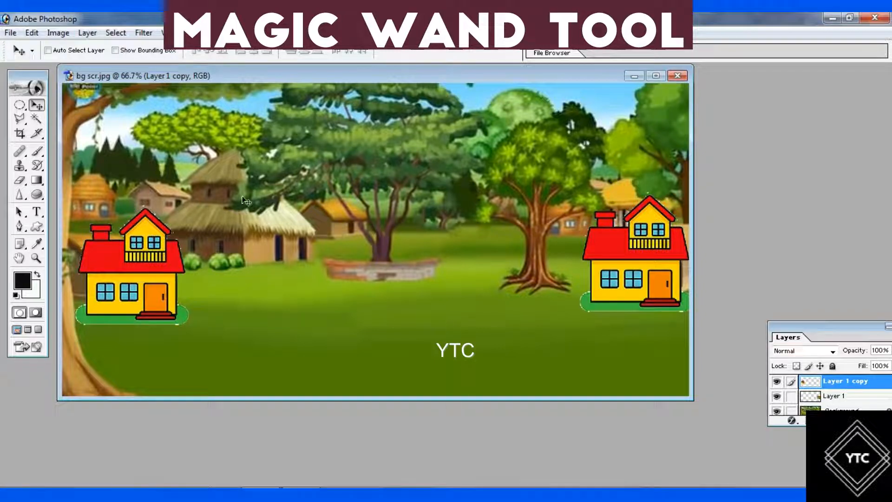
left_click_drag(159, 295, 488, 270)
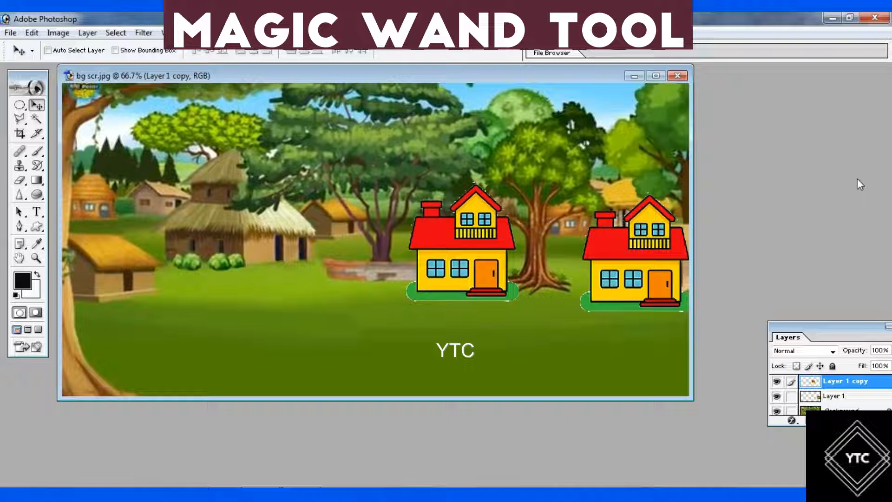
Open the elephant picture from My Pictures and bring it into the village scene, left of the houses
double_click(754, 191)
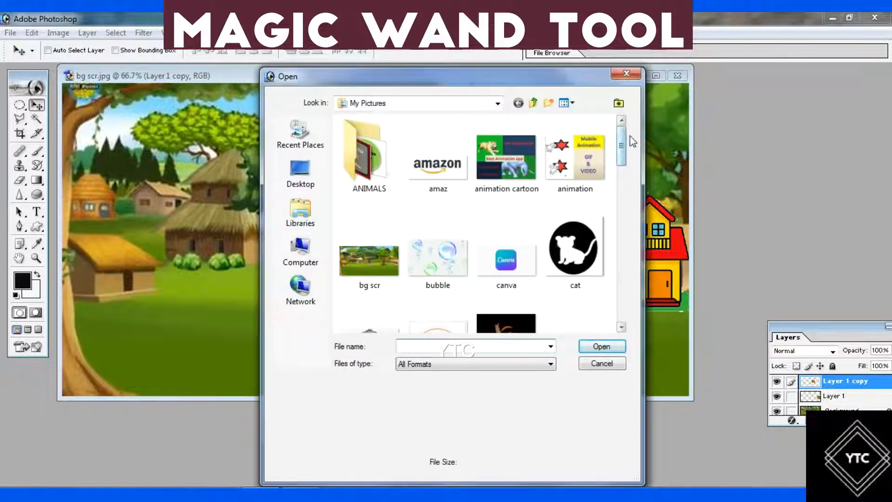
left_click_drag(622, 147, 642, 169)
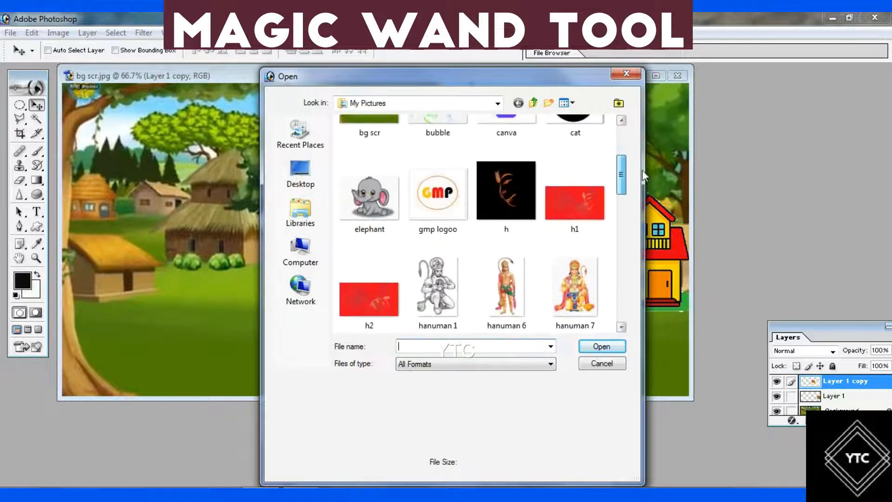
left_click(374, 204)
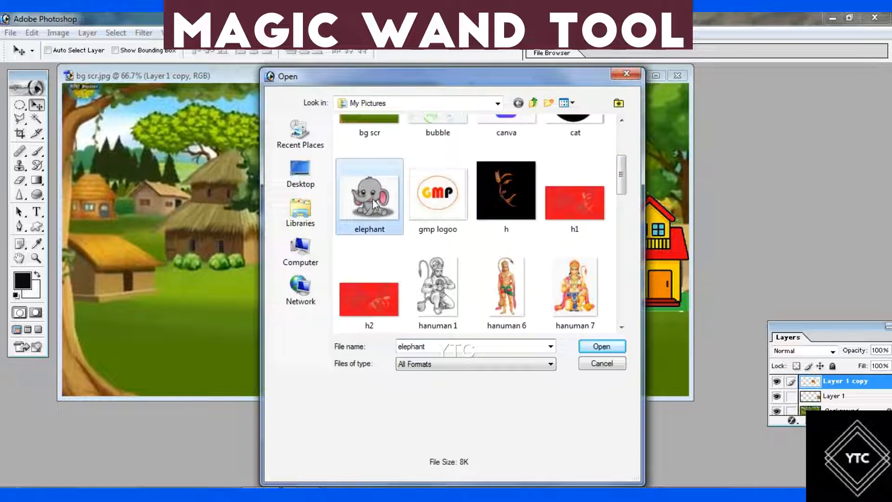
left_click(594, 349)
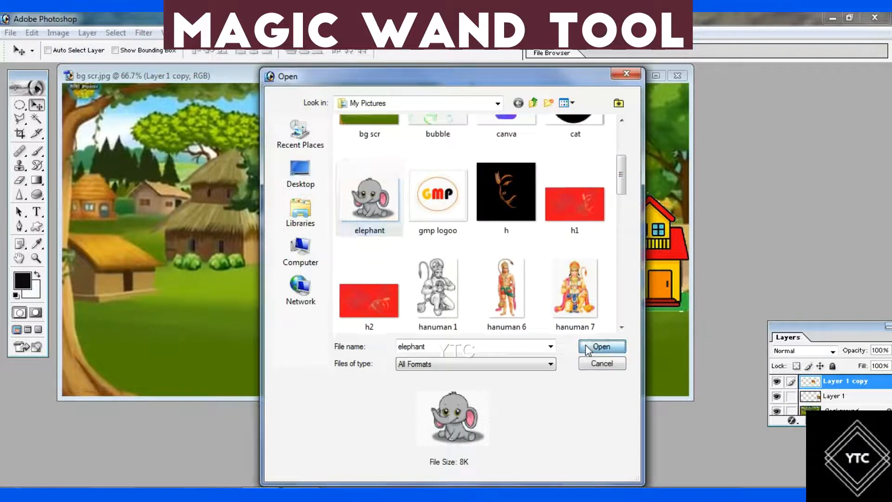
left_click_drag(170, 175, 323, 284)
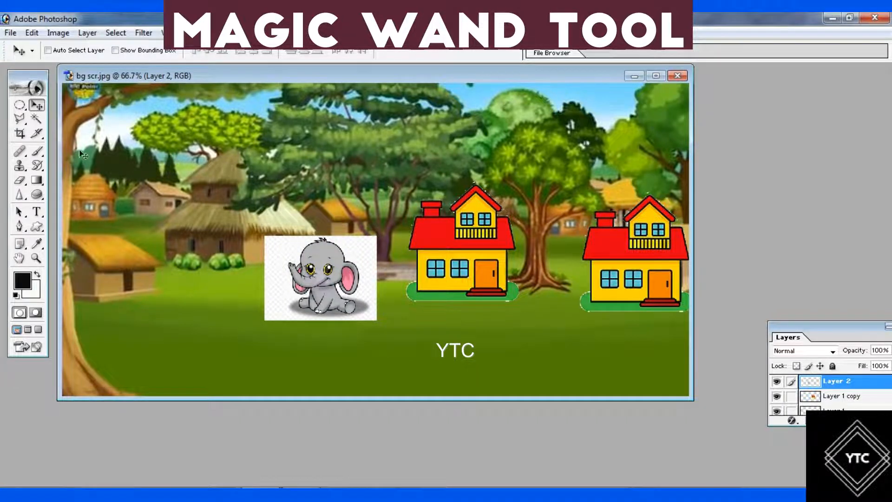
Erase the elephant's white background with the Magic Eraser and move the elephant to the scene's lower-right corner
left_click(25, 182)
left_click(25, 182)
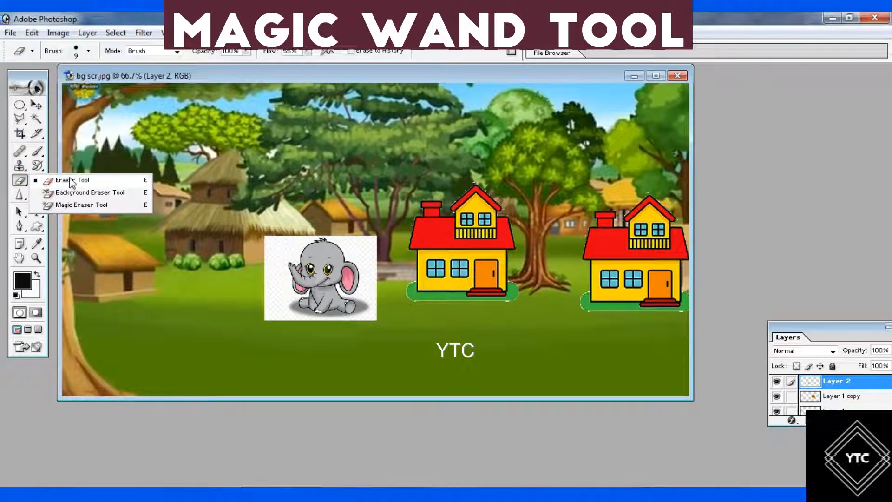
left_click(80, 204)
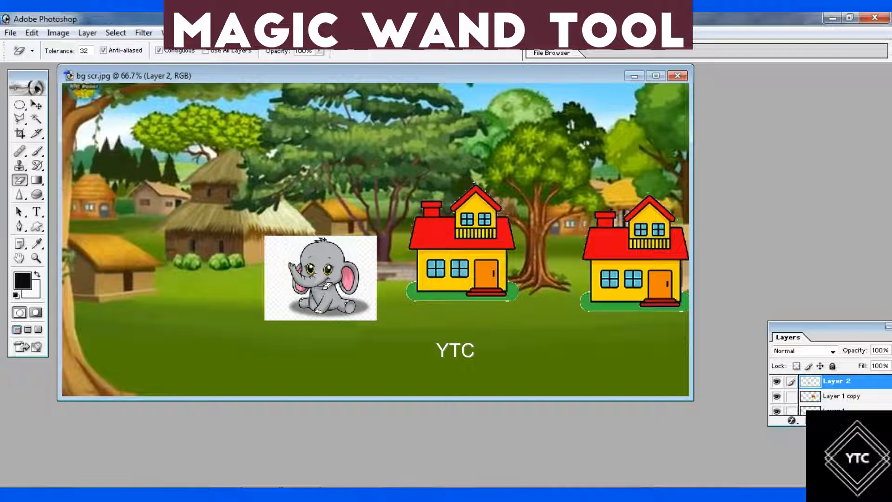
left_click(286, 244)
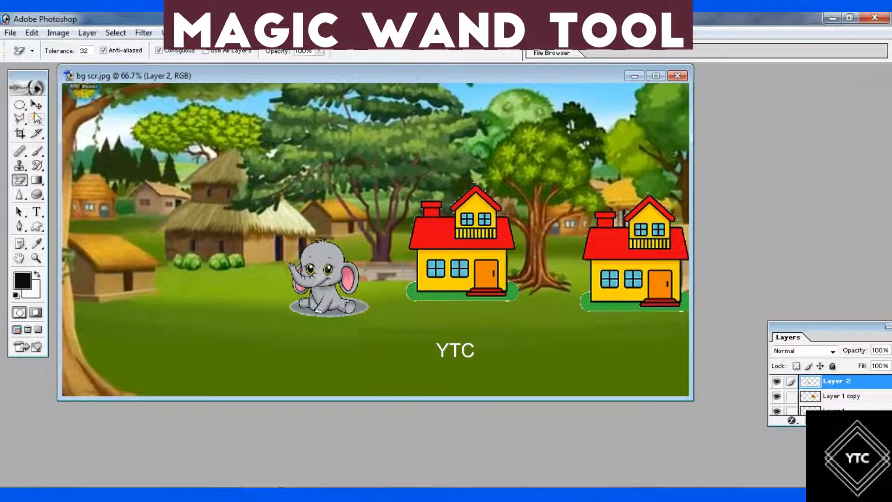
left_click(36, 105)
left_click_drag(319, 297, 649, 380)
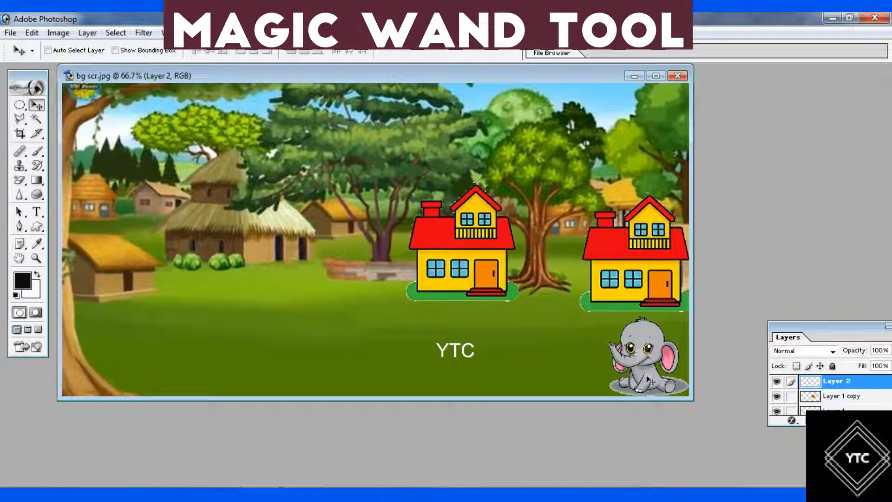
Maximize the bg scr.jpg window at 66.7% zoom and move the Layers palette clear of the artwork
left_click(655, 76)
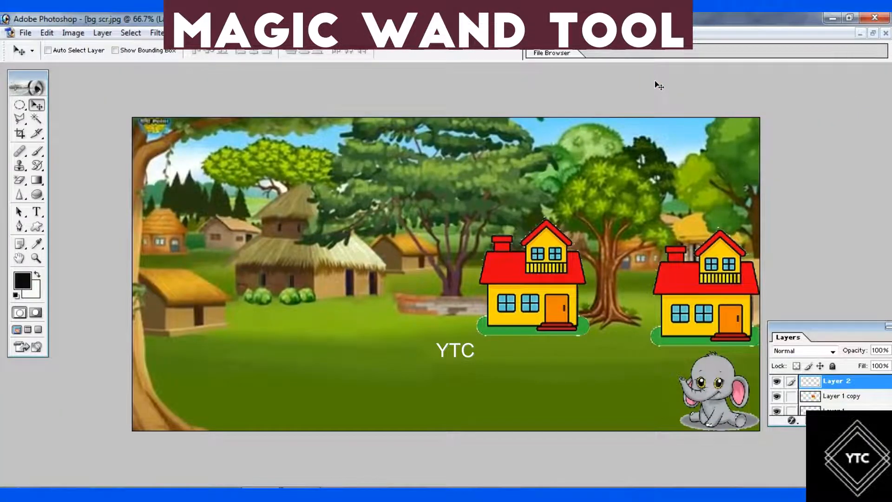
key("ctrl+plus")
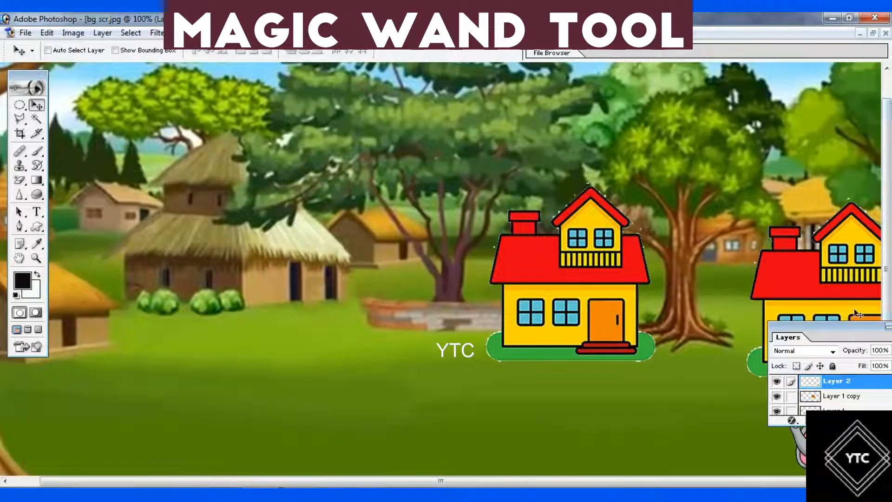
left_click(839, 339)
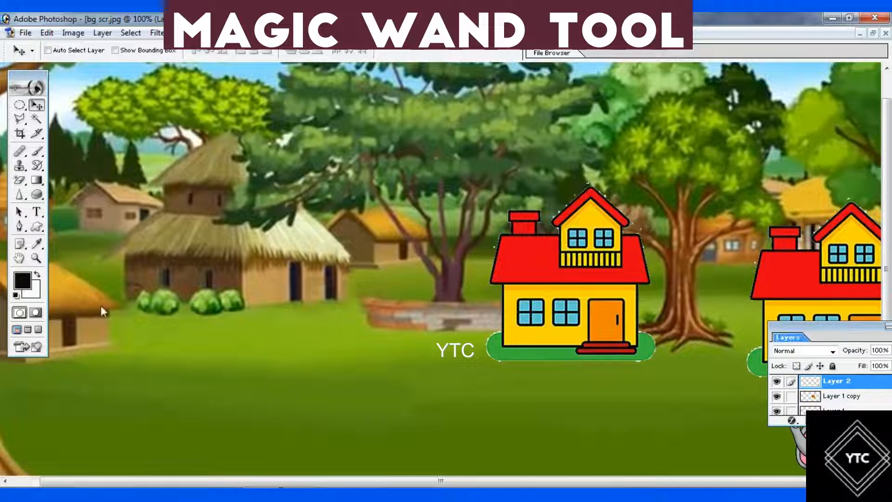
left_click_drag(864, 327, 848, 320)
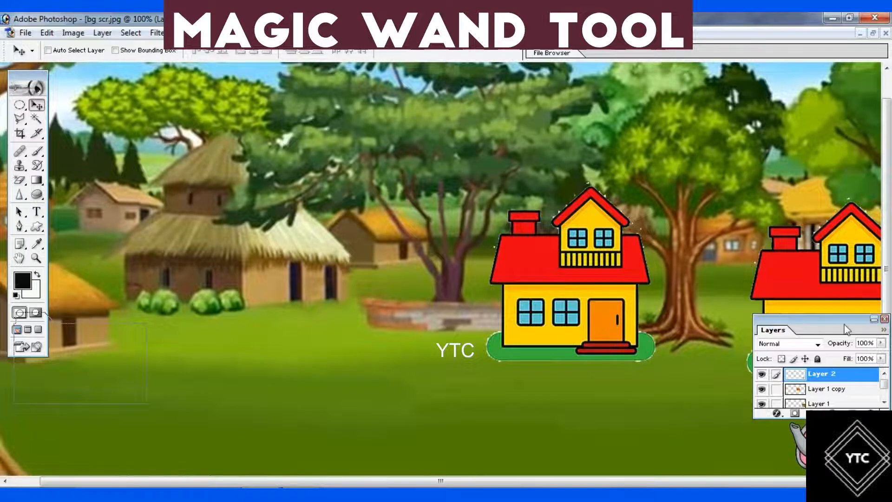
left_click_drag(843, 324, 100, 242)
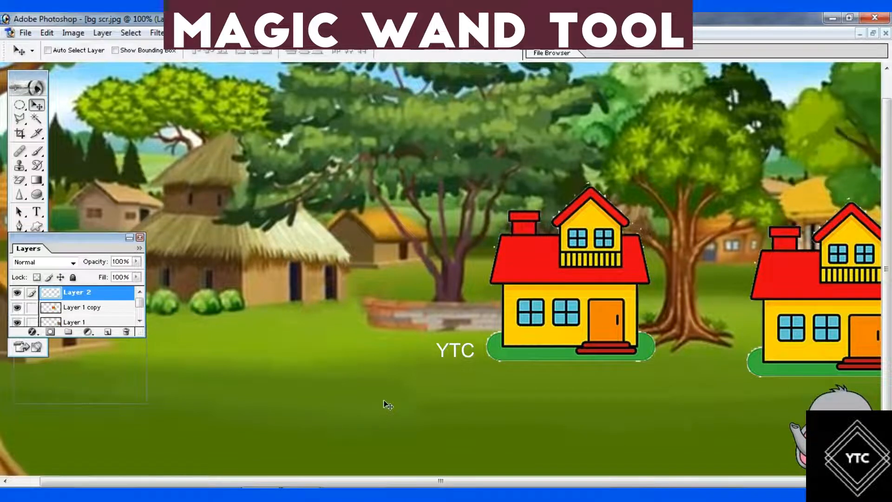
left_click_drag(890, 222, 890, 287)
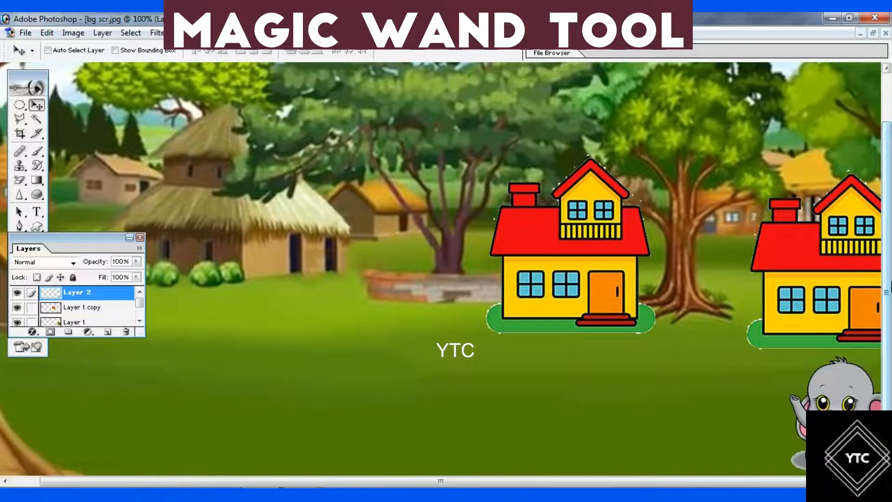
key("ctrl+minus")
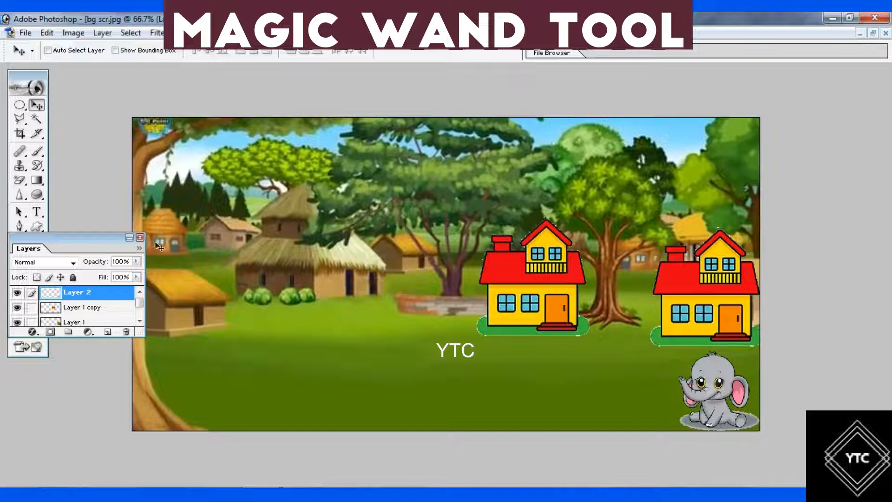
left_click_drag(106, 239, 41, 427)
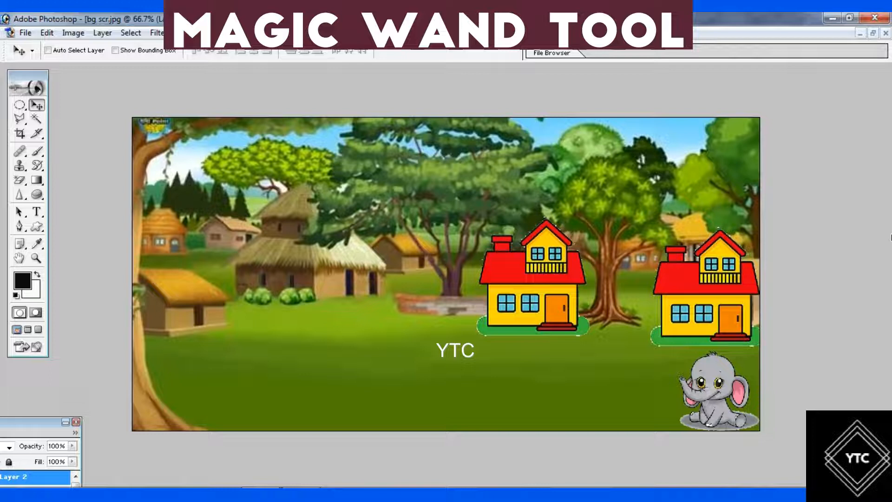
Move the elephant to the lower-left grass of the scene, beside the large tree trunk, keeping its size at 100%
left_click_drag(724, 406, 234, 379)
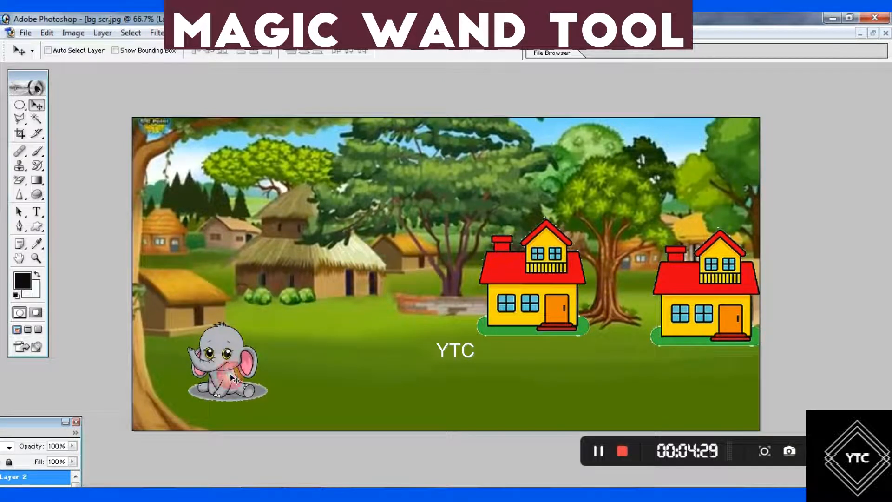
key("ctrl+t")
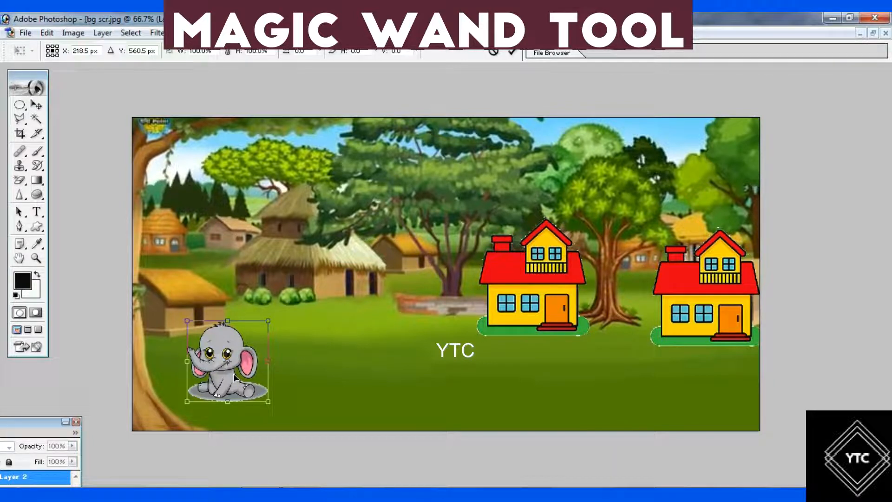
key("Return")
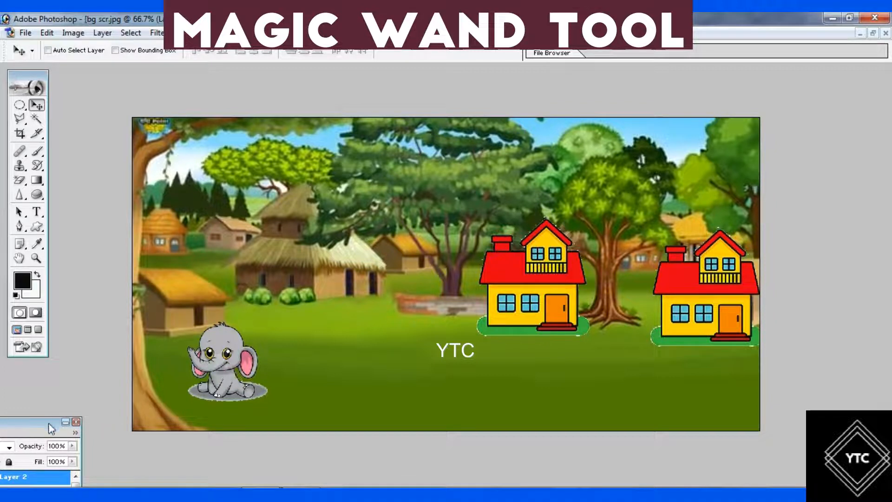
Duplicate the elephant layer and place the copy just right of the original elephant
left_click_drag(104, 350, 101, 342)
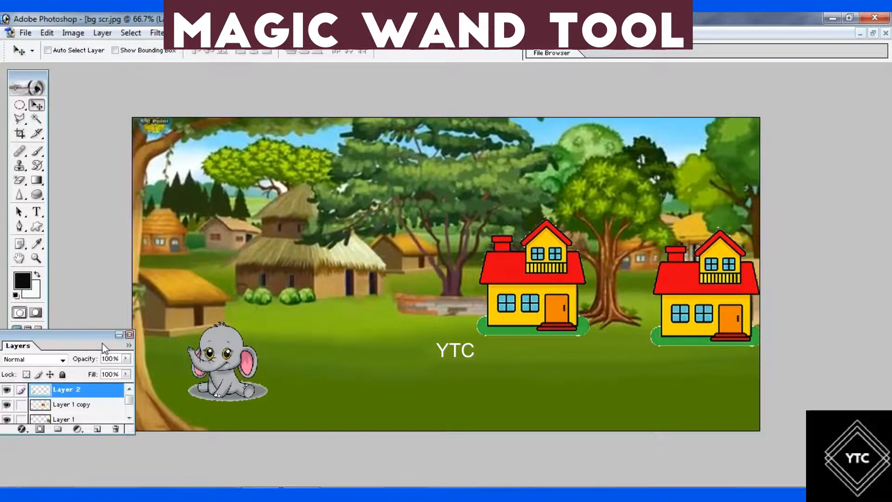
key("ctrl+j")
left_click_drag(221, 373, 287, 360)
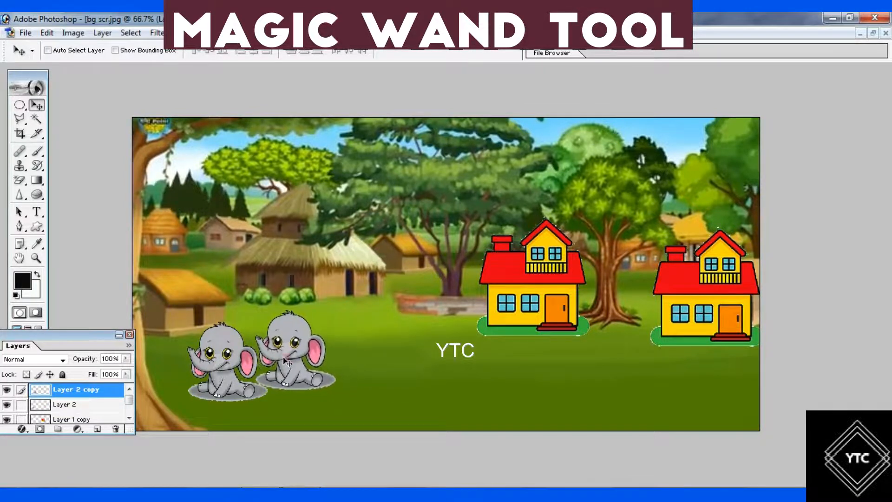
Scale the elephant copy down to 59.1% and position it close beside the larger elephant's lower right
key("ctrl+t")
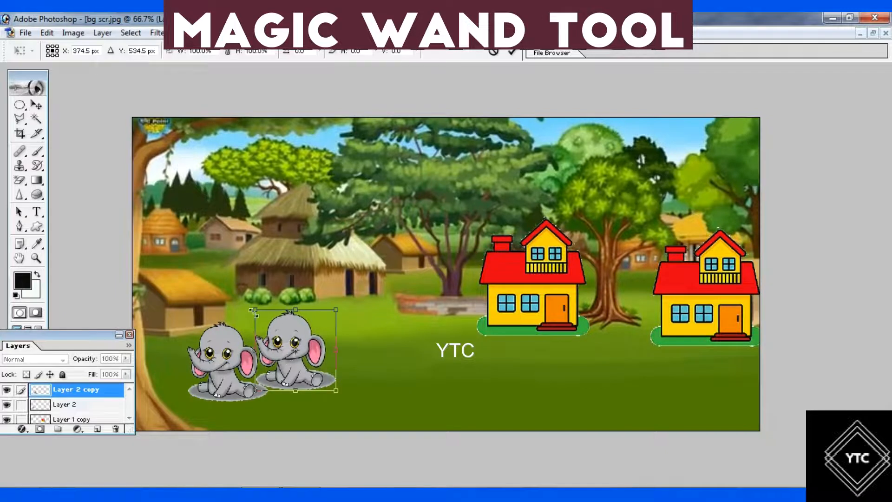
left_click_drag(253, 310, 270, 328)
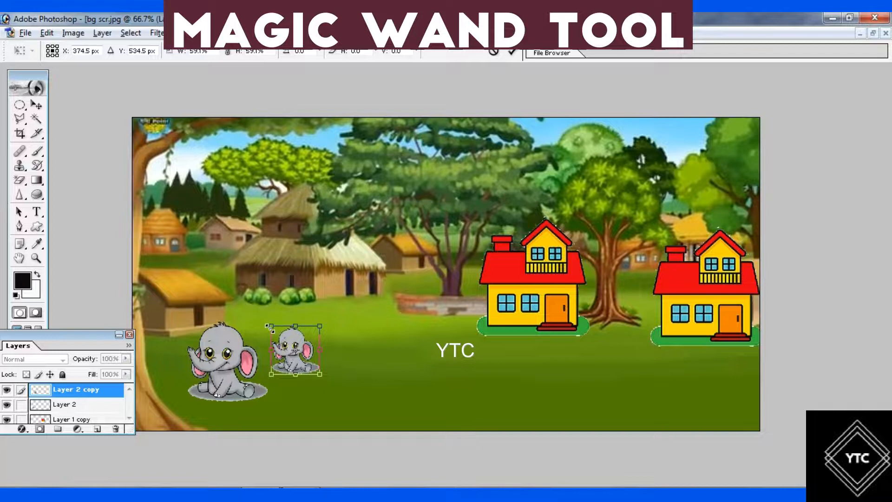
left_click_drag(312, 356, 295, 377)
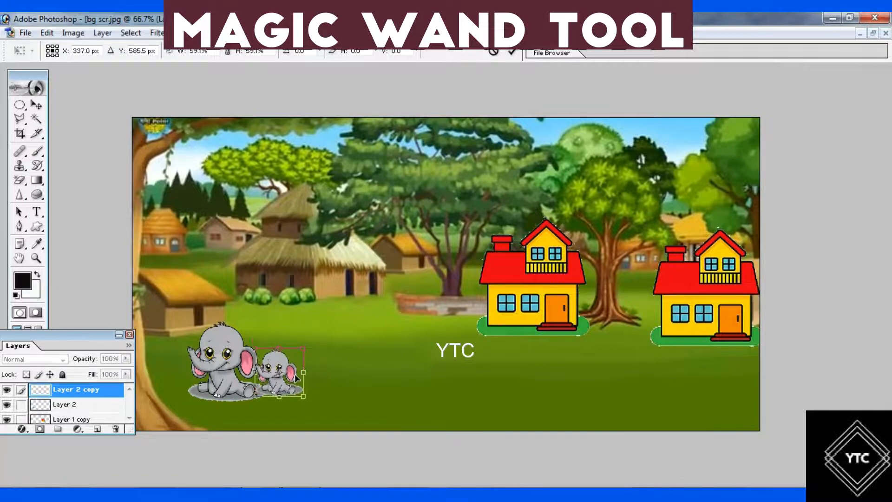
key("Return")
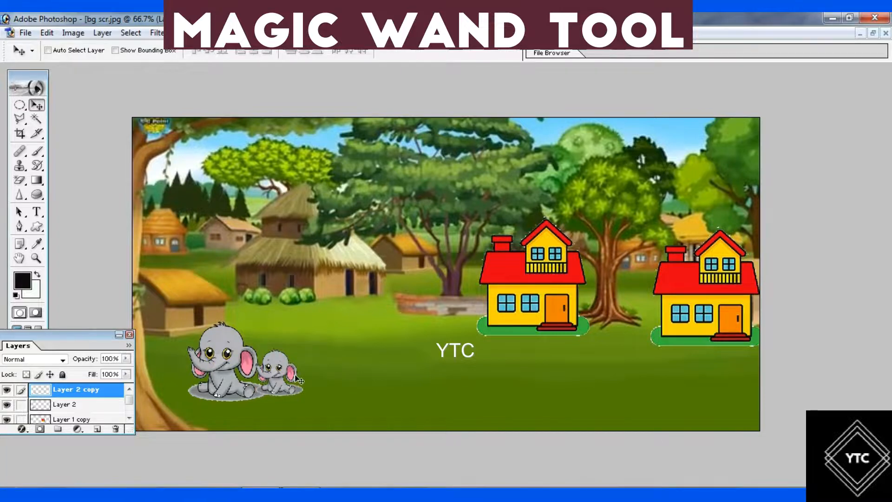
left_click_drag(283, 388, 277, 394)
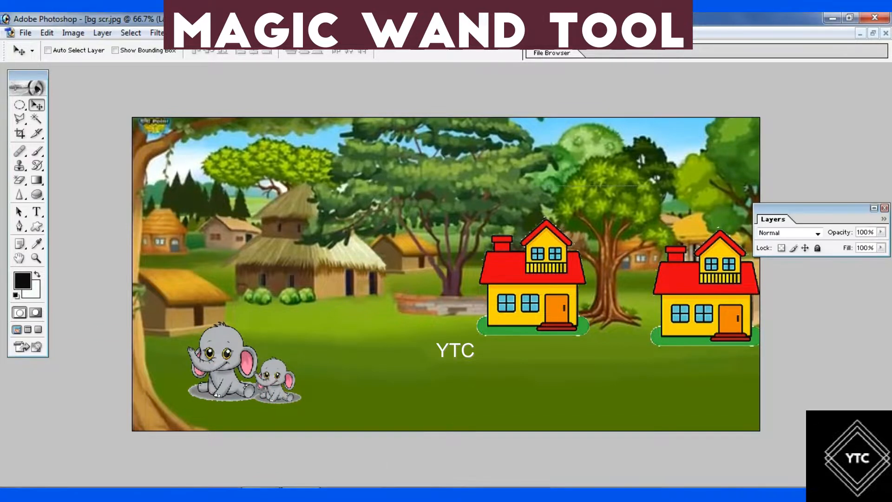
mouse_move(281, 494)
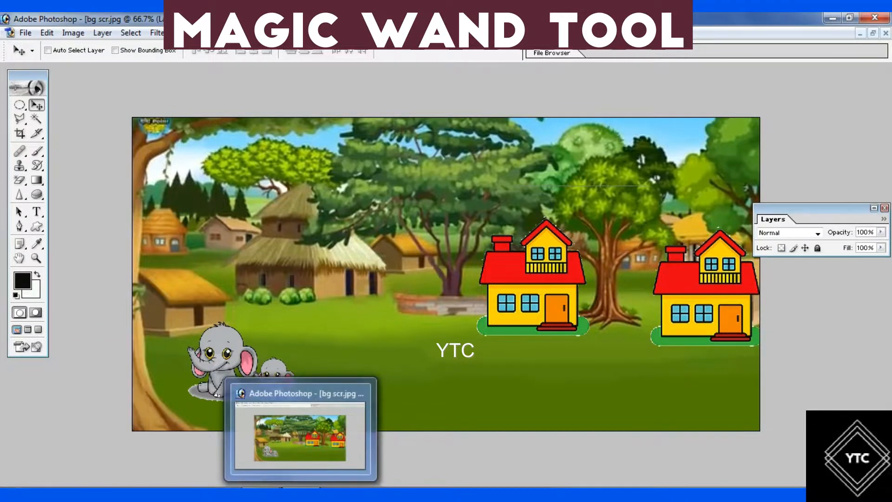